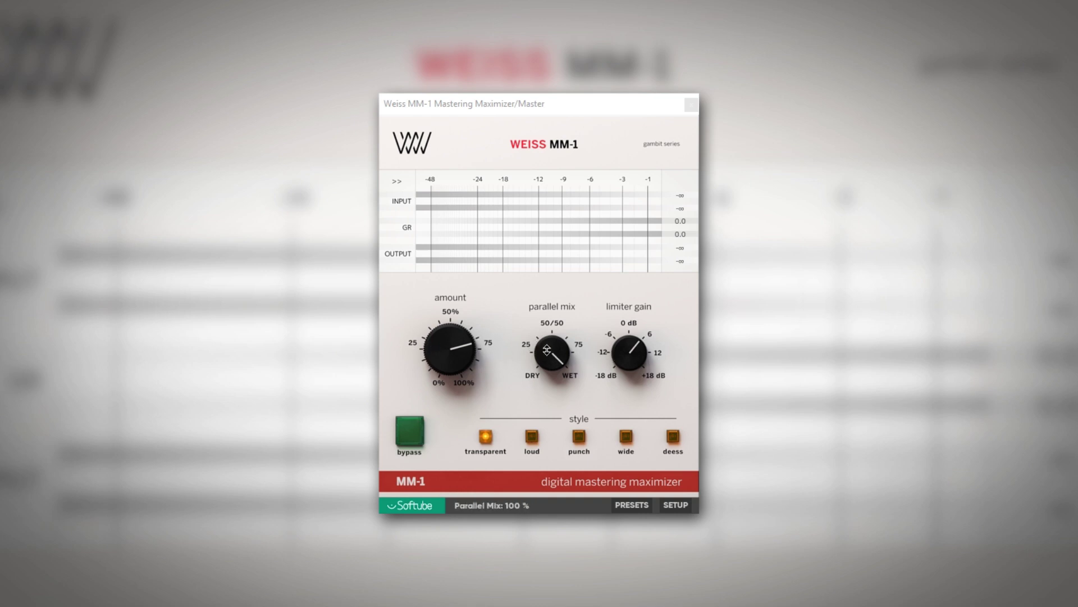
{"action": "left_click_drag", "start_coordinate": [558, 351], "coordinate": [550, 364]}
{"action": "left_click_drag", "start_coordinate": [548, 438], "coordinate": [548, 434]}
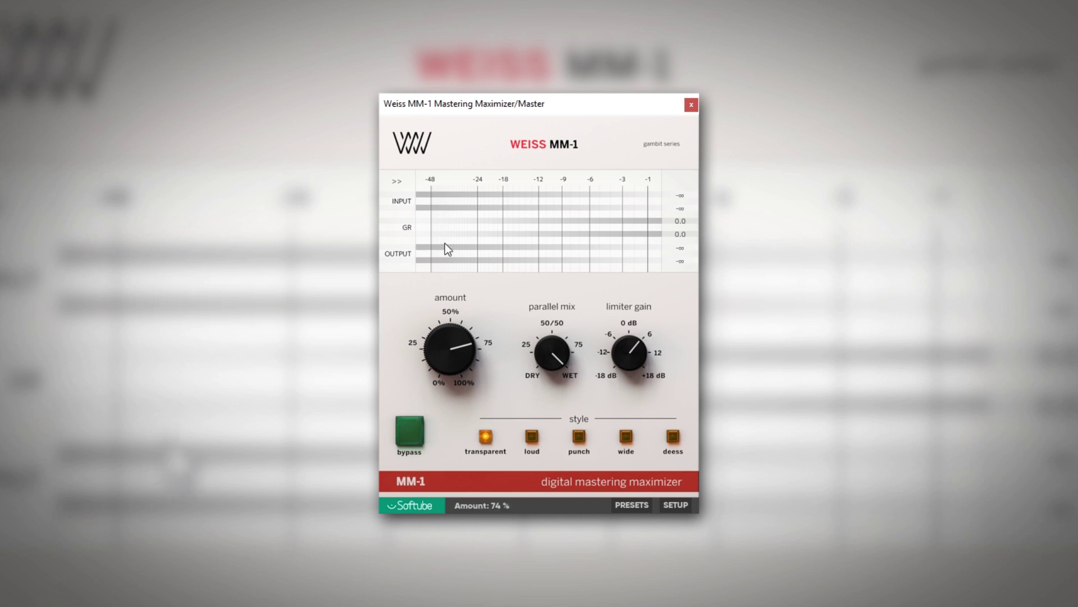
Set the output trim to -1.0 dBFS (Mastering for iTunes), and switch bypass on and off once.
{"action": "left_click", "coordinate": [393, 183]}
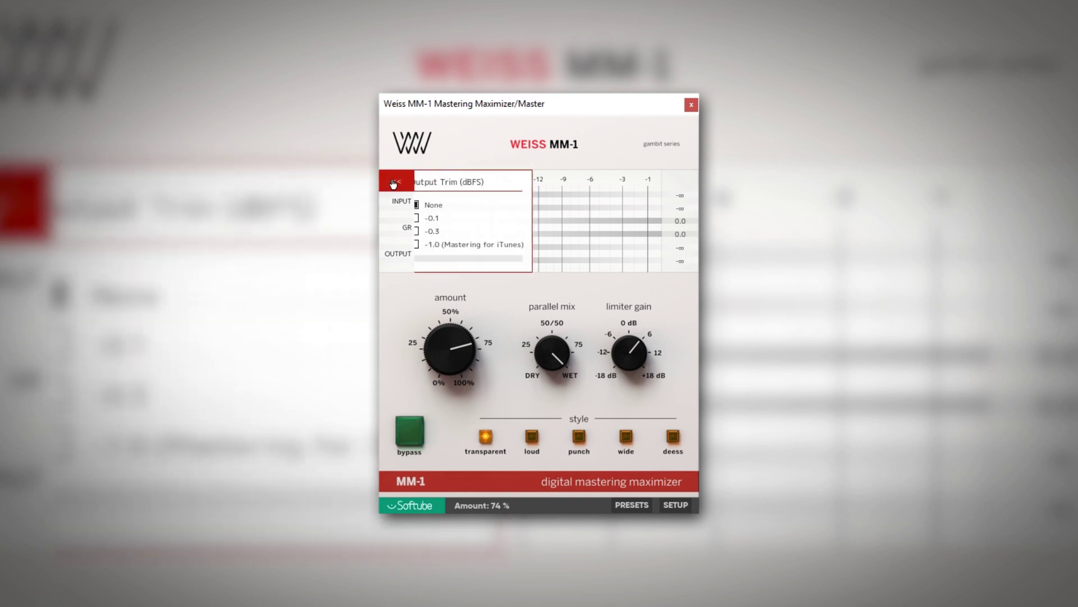
{"action": "left_click", "coordinate": [429, 245]}
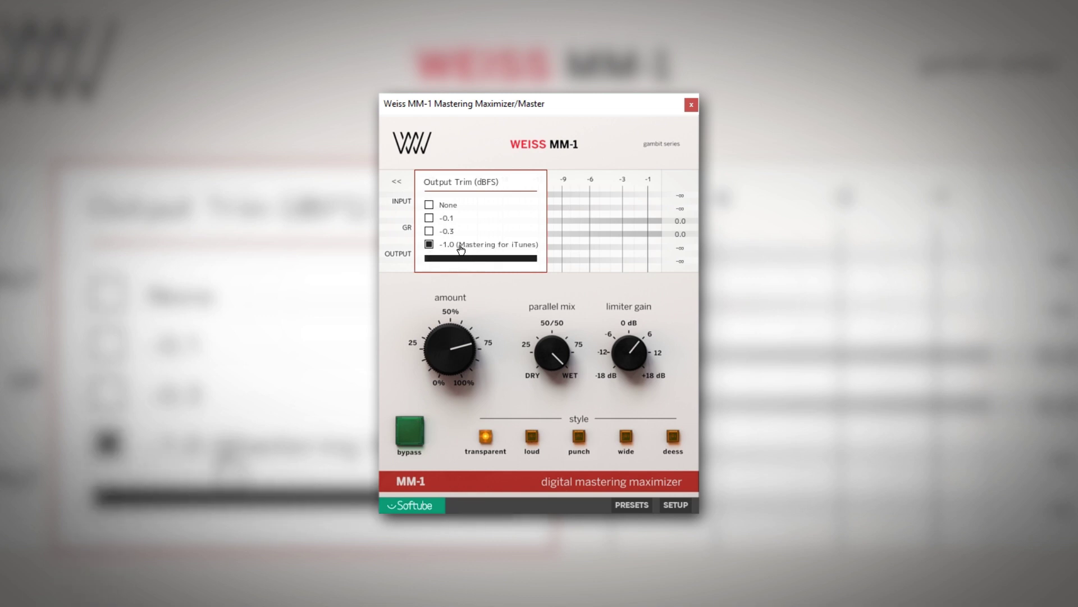
{"action": "left_click", "coordinate": [401, 187]}
{"action": "left_click", "coordinate": [405, 439]}
{"action": "left_click", "coordinate": [405, 439]}
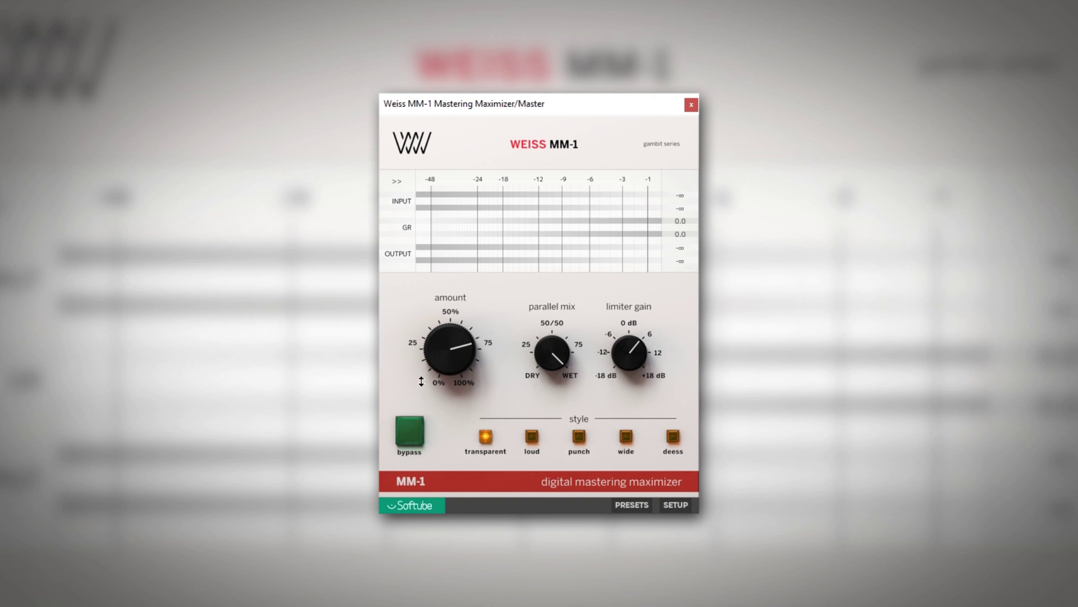
Raise the maximizer's amount to 100 %.
{"action": "mouse_move", "coordinate": [463, 355]}
{"action": "left_click_drag", "start_coordinate": [466, 353], "coordinate": [471, 335]}
{"action": "left_click_drag", "start_coordinate": [475, 294], "coordinate": [477, 292]}
{"action": "mouse_move", "coordinate": [632, 353]}
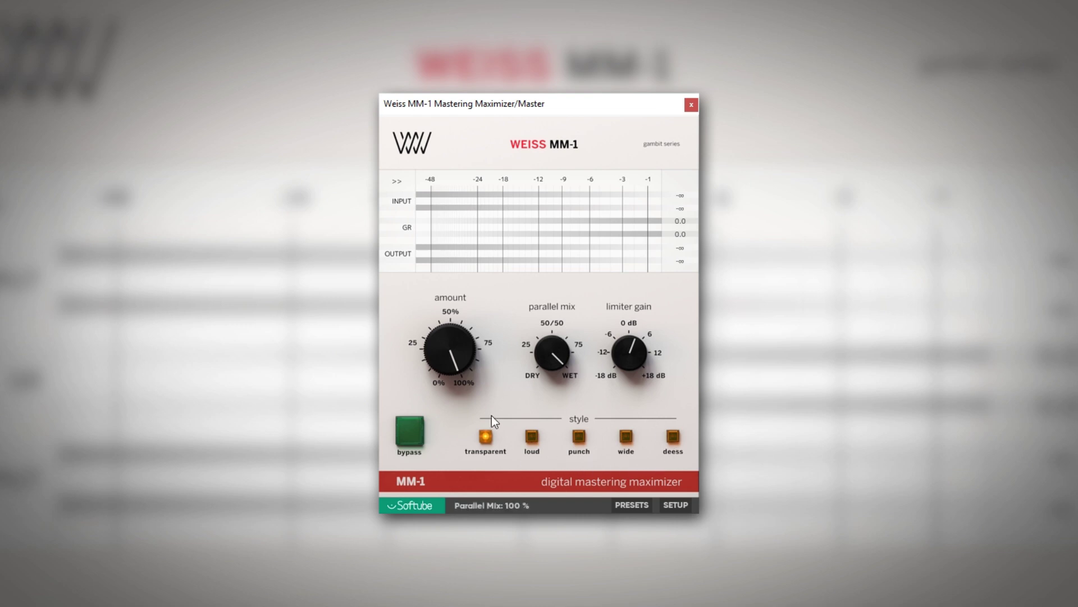
{"action": "mouse_move", "coordinate": [456, 356]}
{"action": "left_click_drag", "start_coordinate": [444, 329], "coordinate": [450, 447]}
{"action": "left_click_drag", "start_coordinate": [453, 488], "coordinate": [453, 435]}
Start playback and raise the limiter gain to 5.4 dB.
{"action": "key", "text": "space"}
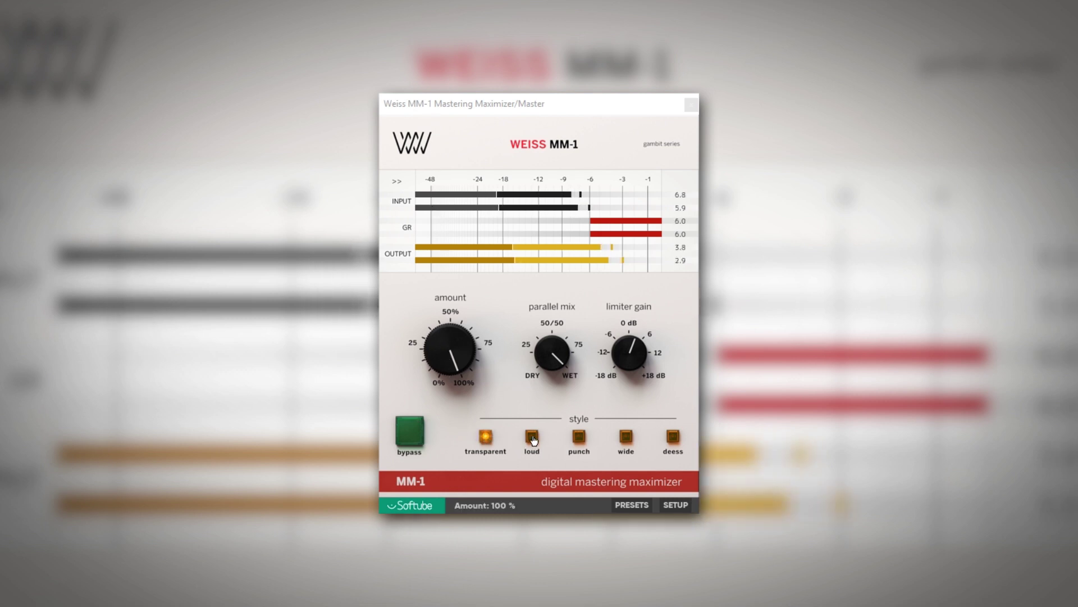
{"action": "left_click_drag", "start_coordinate": [629, 350], "coordinate": [632, 330]}
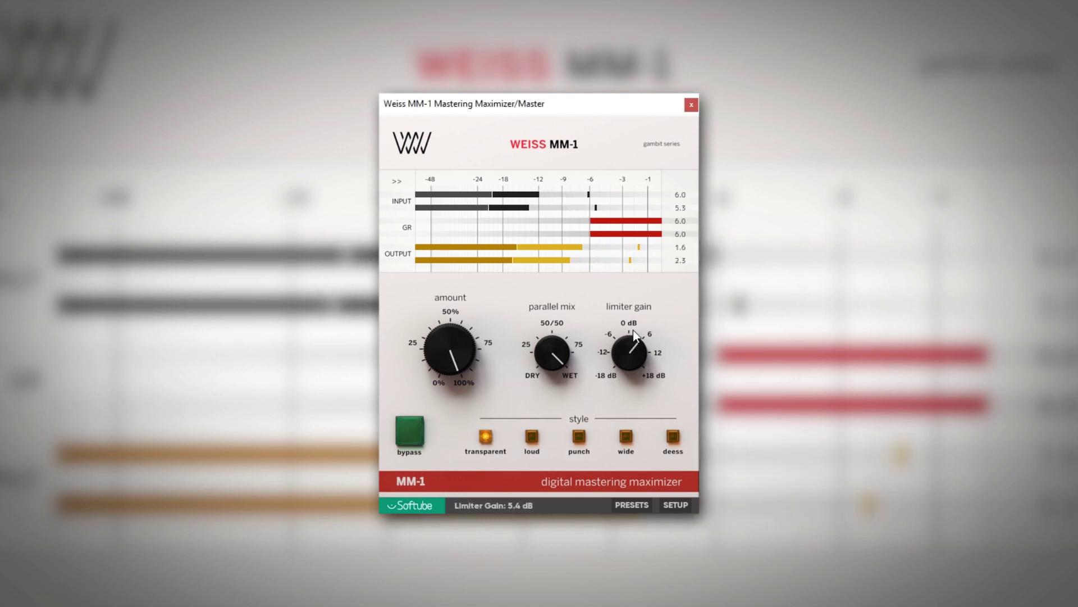
Audition the loud, punch, wide and deess styles during playback, going back through them to end on transparent.
{"action": "left_click", "coordinate": [531, 437]}
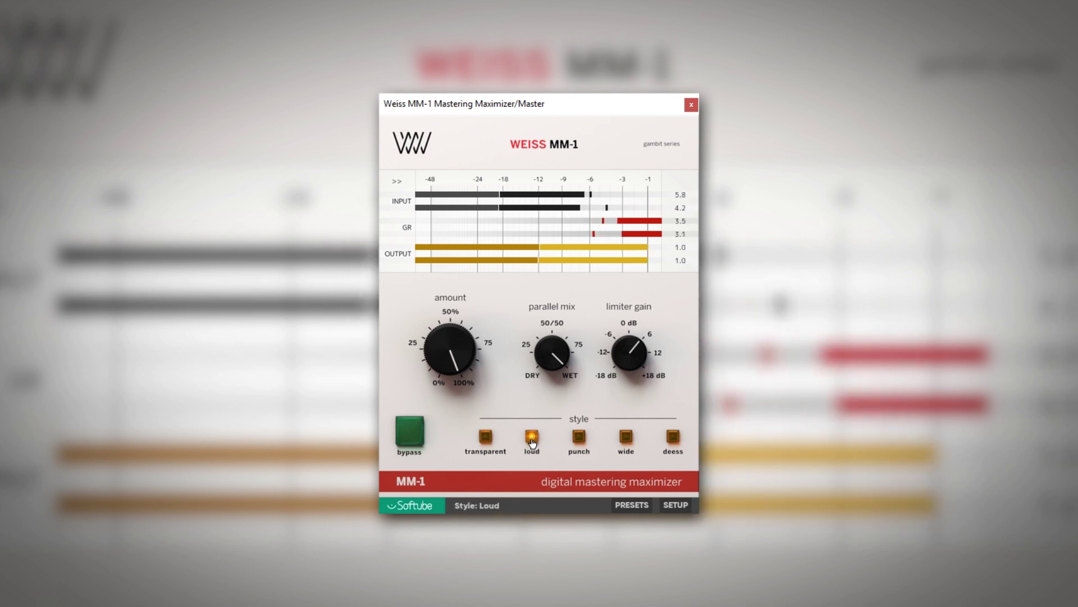
{"action": "left_click", "coordinate": [579, 437]}
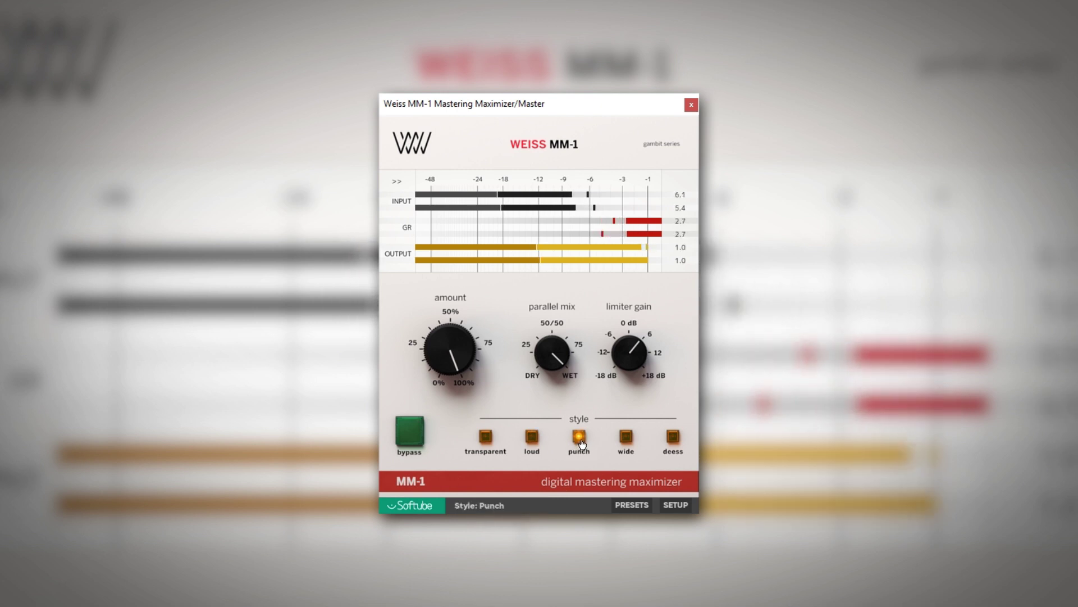
{"action": "left_click", "coordinate": [625, 437]}
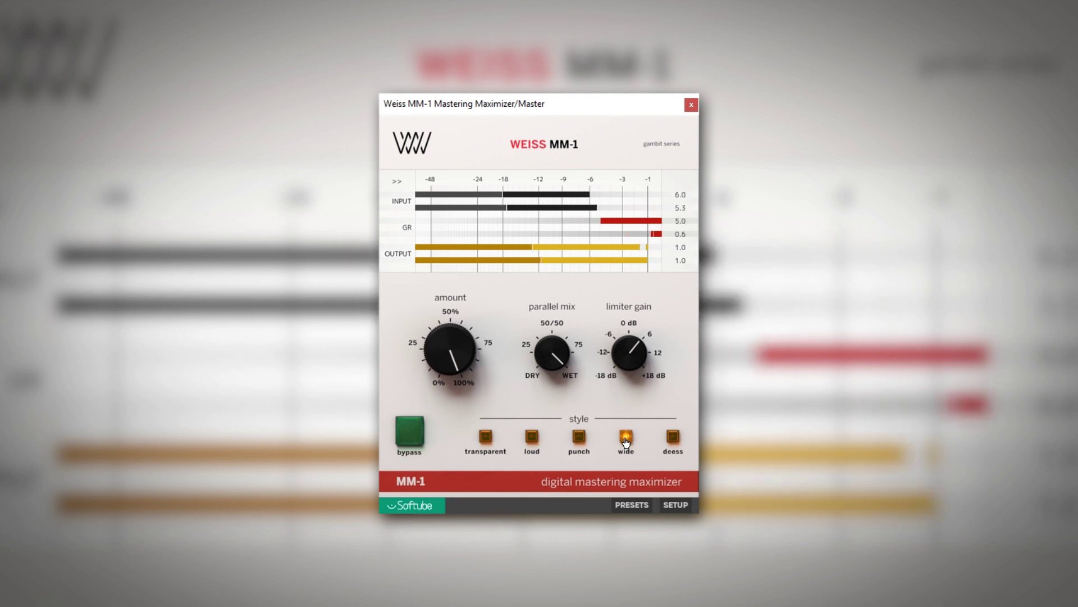
{"action": "left_click", "coordinate": [672, 440]}
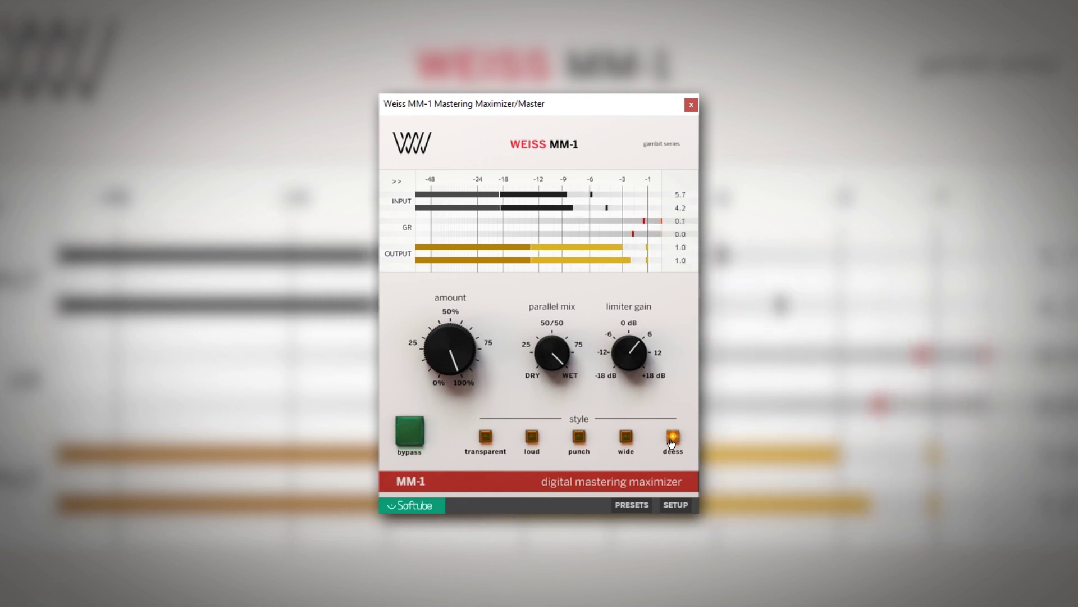
{"action": "left_click", "coordinate": [629, 442]}
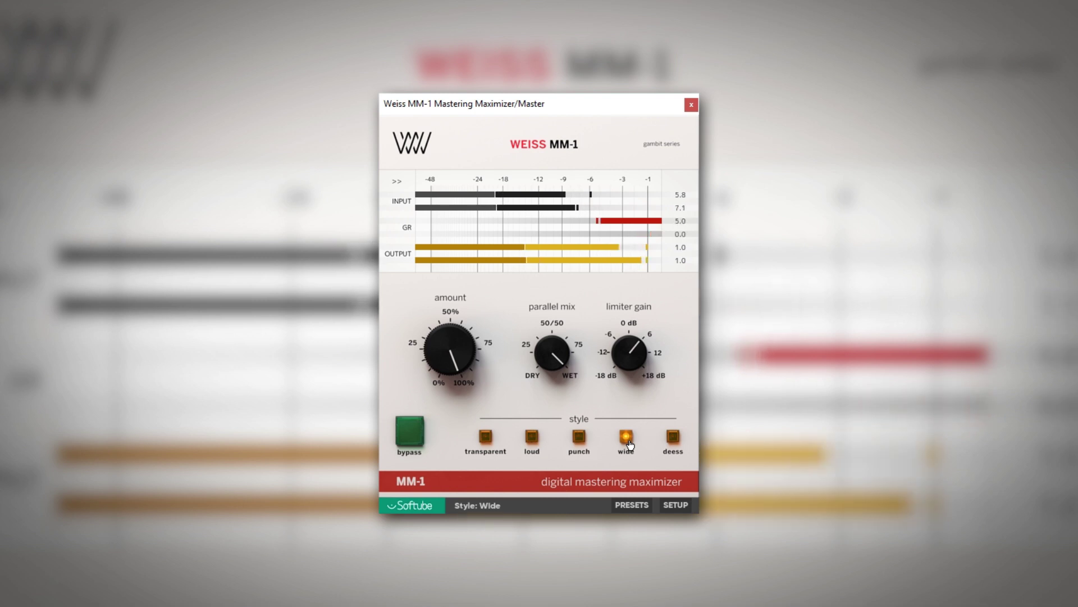
{"action": "left_click", "coordinate": [578, 437]}
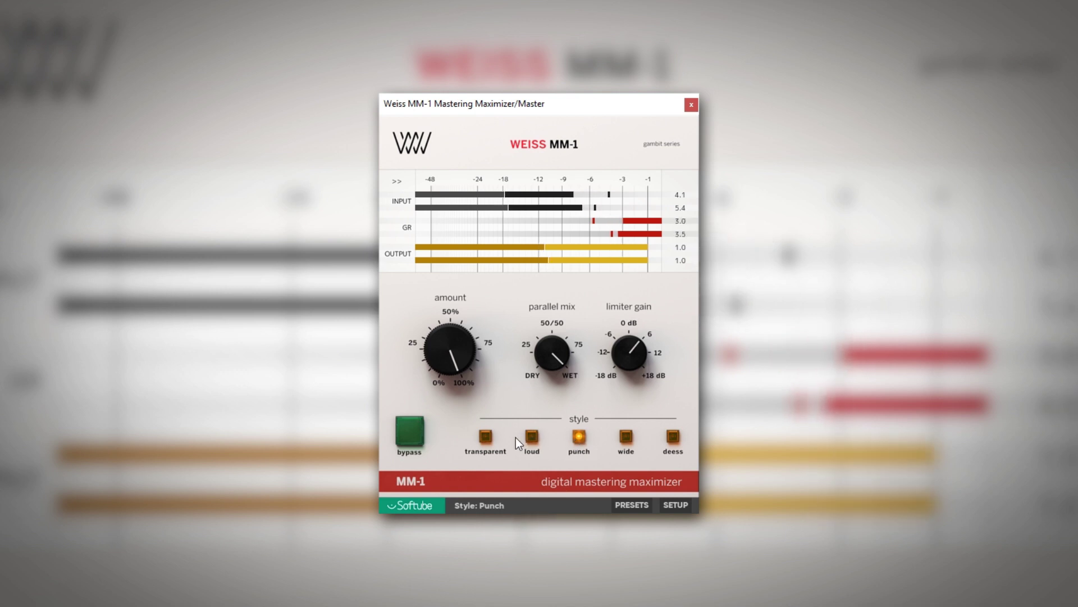
{"action": "left_click", "coordinate": [532, 438]}
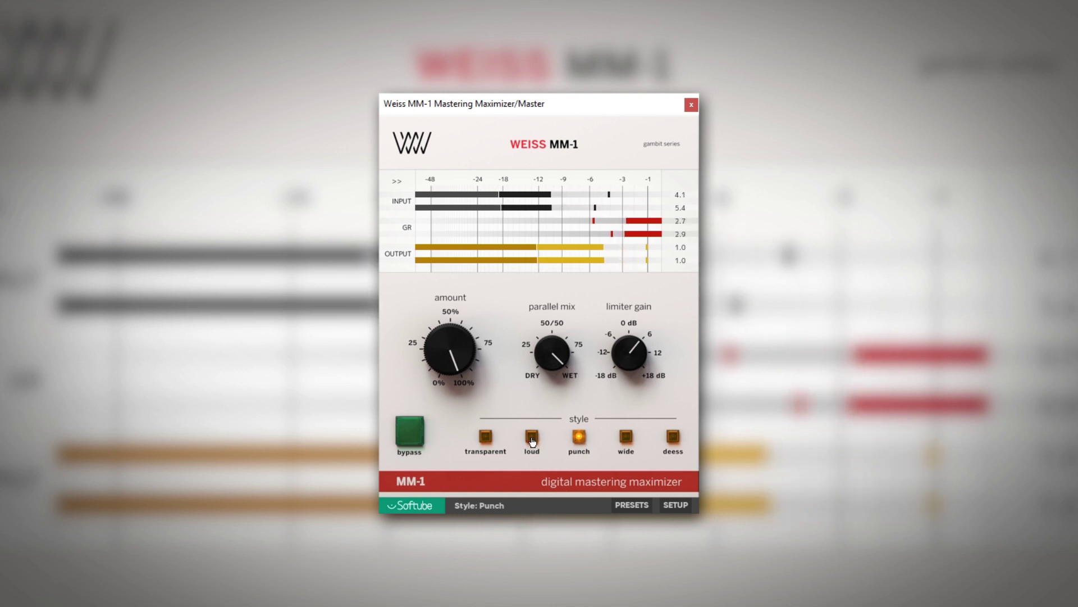
{"action": "left_click", "coordinate": [487, 439]}
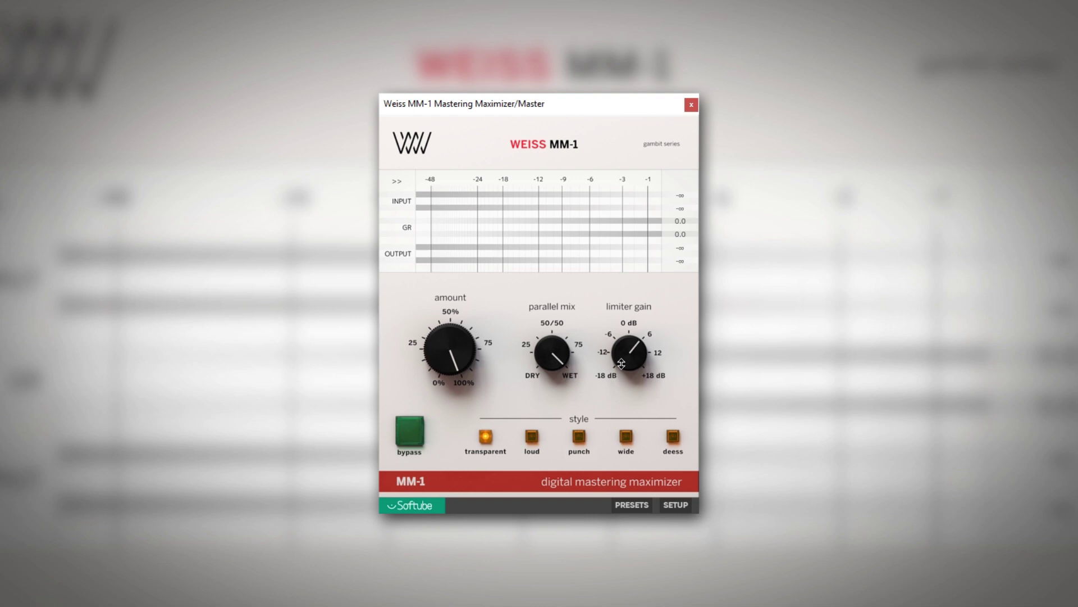
Raise the limiter gain to 10.3 dB and compare the processed and bypassed sound, leaving processing active.
{"action": "mouse_move", "coordinate": [637, 364]}
{"action": "left_click_drag", "start_coordinate": [638, 365], "coordinate": [627, 317]}
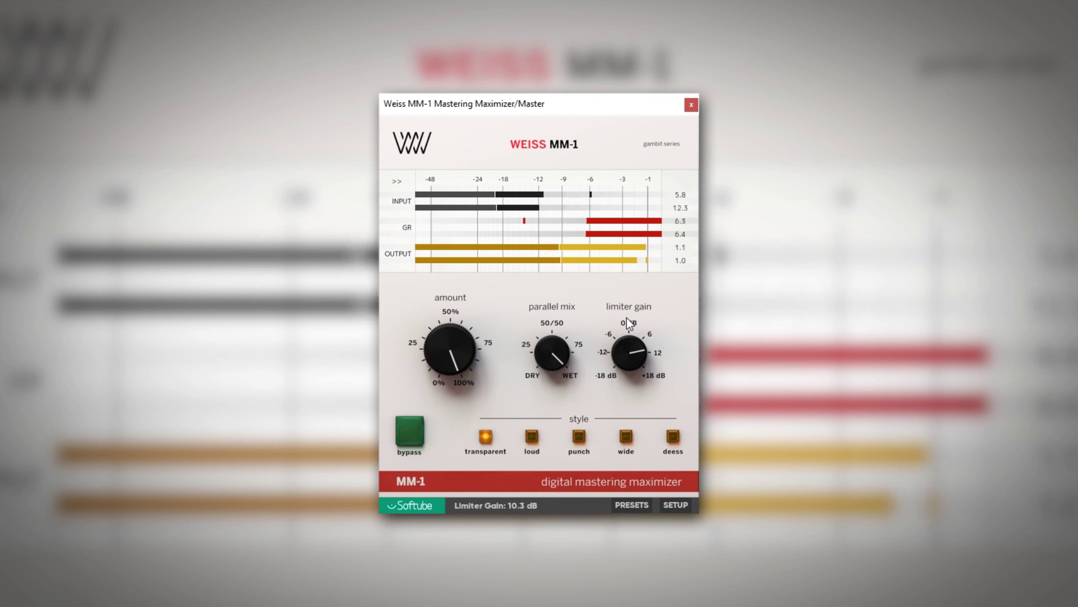
{"action": "left_click", "coordinate": [409, 440]}
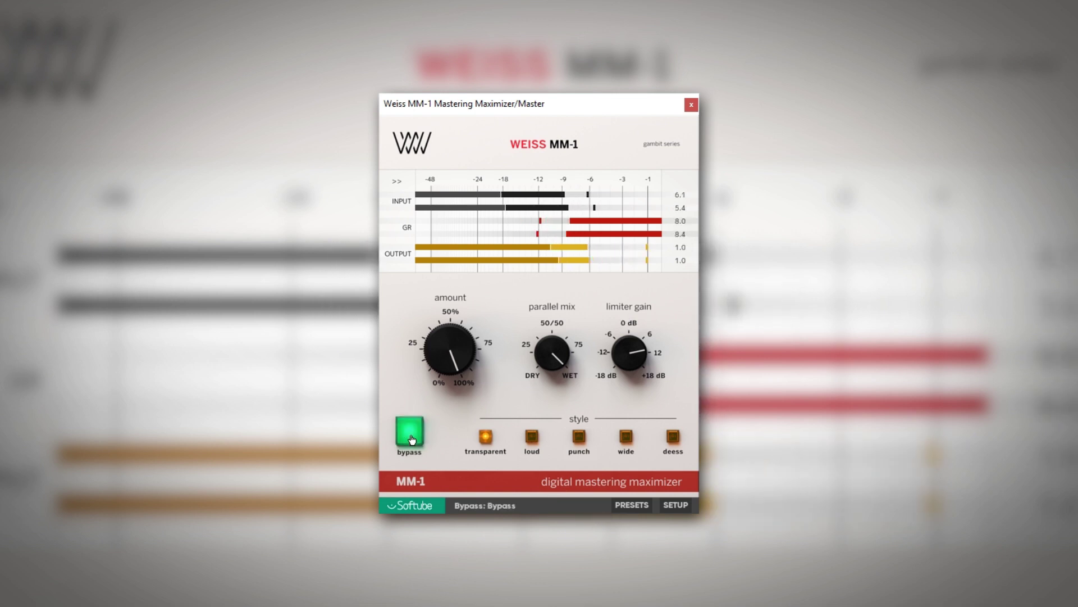
{"action": "left_click", "coordinate": [409, 438]}
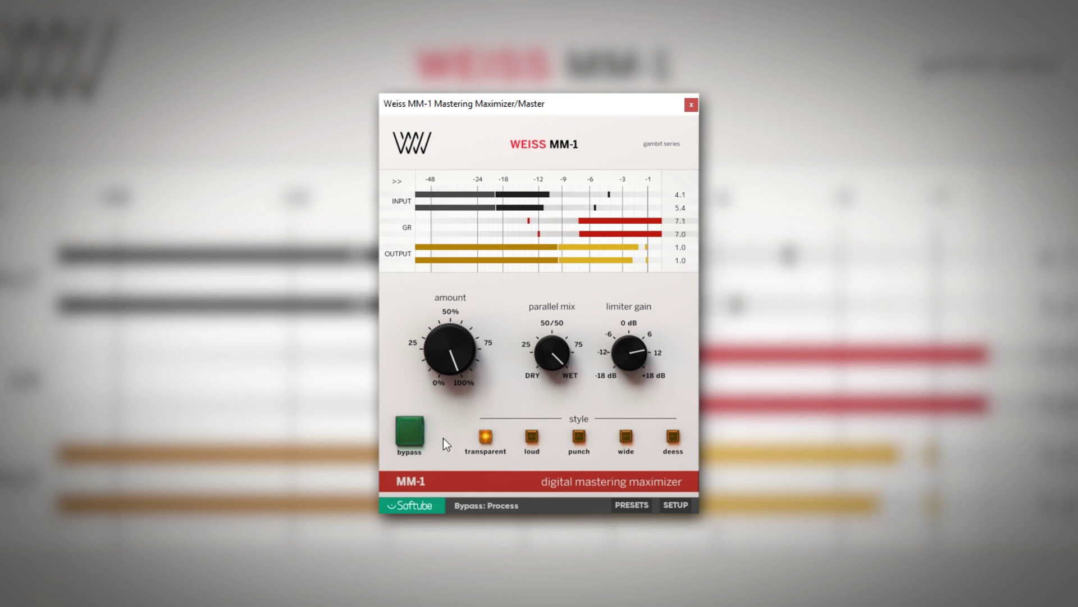
Set the limiter gain to 10.0 dB while auditioning the loud, punch, wide and deess styles, ending on transparent.
{"action": "left_click", "coordinate": [532, 444]}
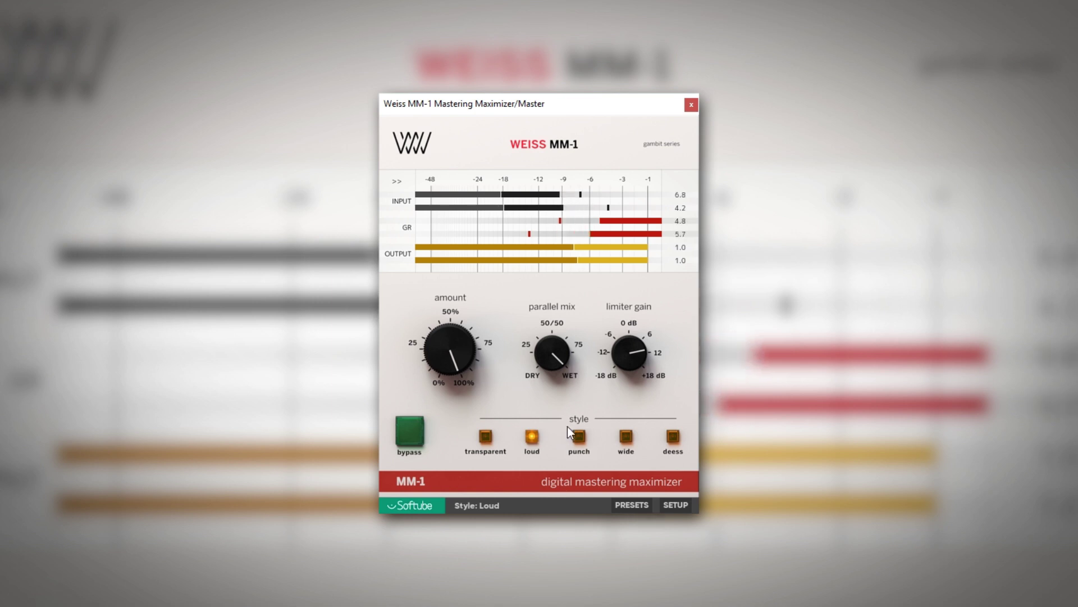
{"action": "left_click_drag", "start_coordinate": [631, 350], "coordinate": [623, 358]}
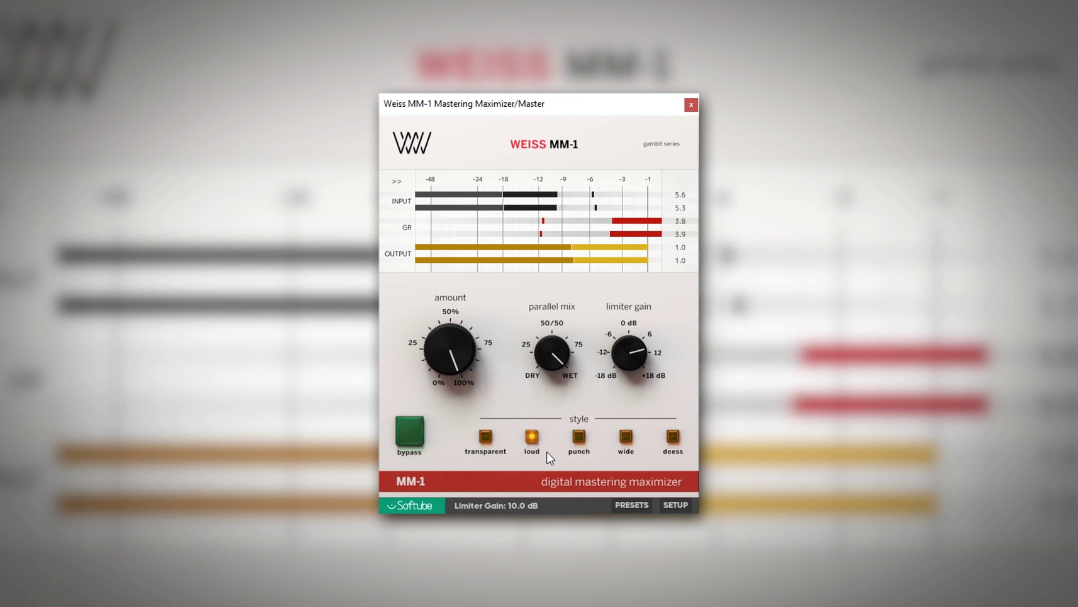
{"action": "left_click", "coordinate": [582, 448]}
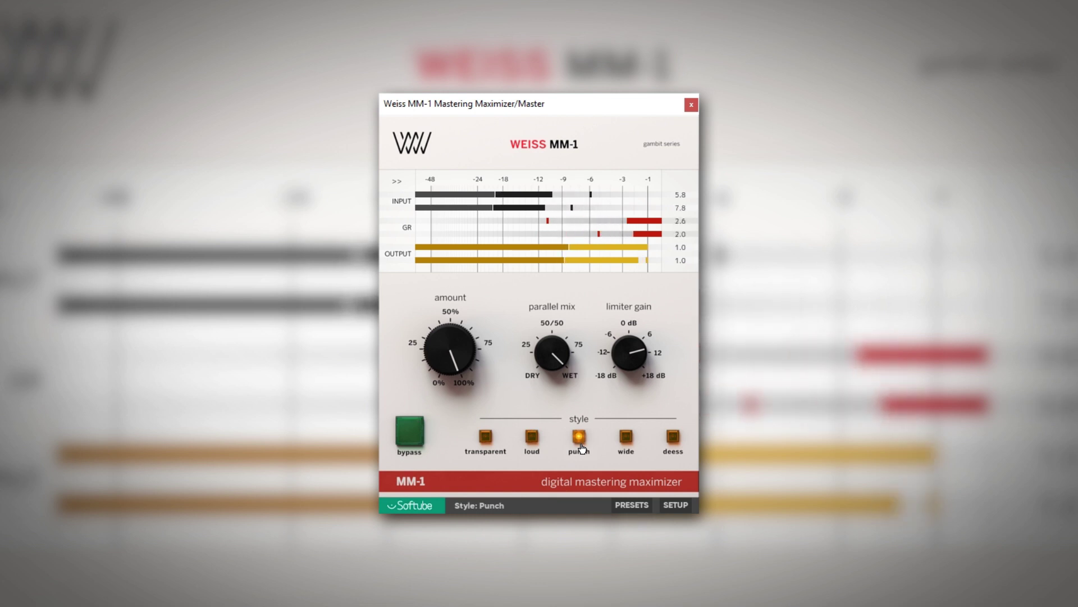
{"action": "left_click", "coordinate": [625, 441]}
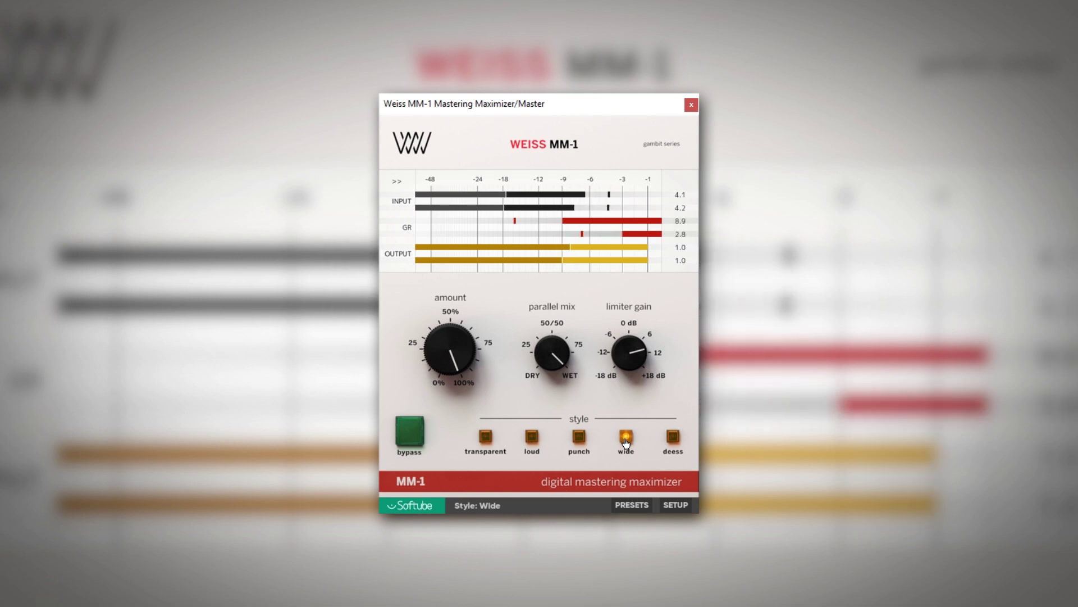
{"action": "left_click", "coordinate": [673, 438]}
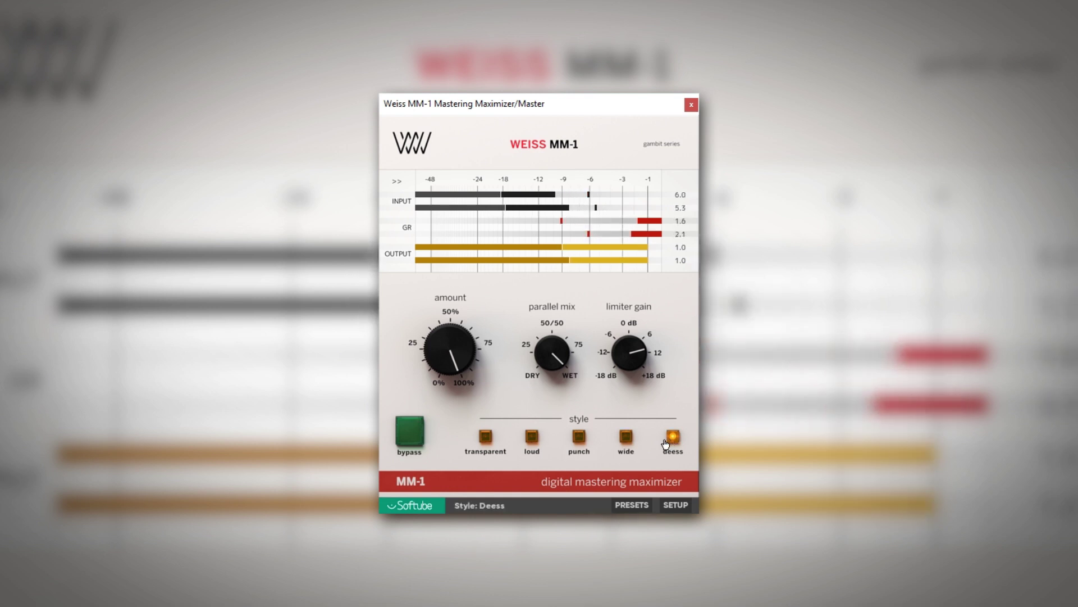
{"action": "left_click", "coordinate": [579, 438]}
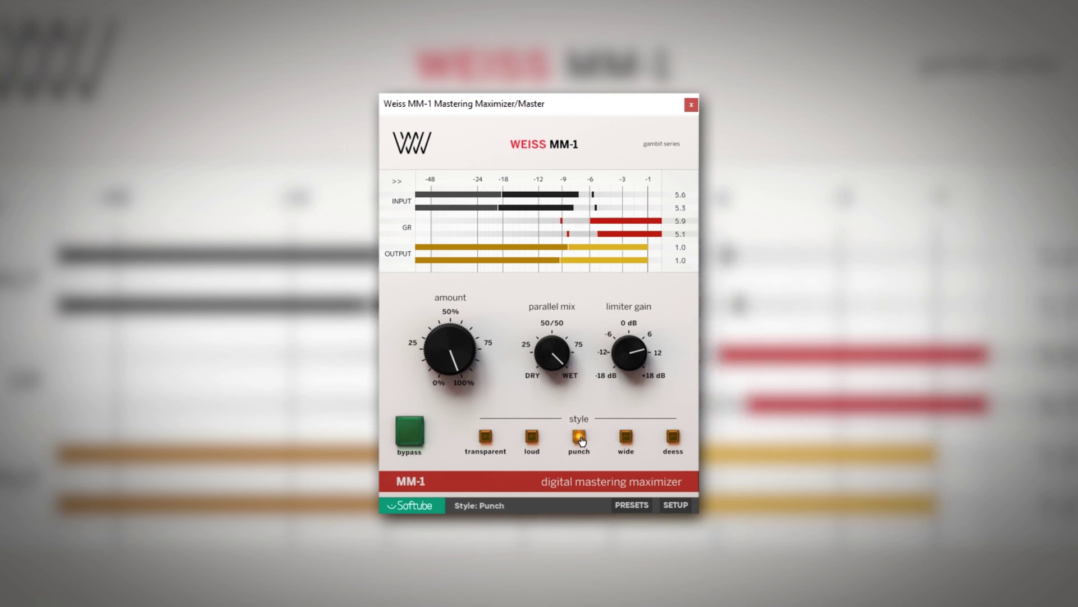
{"action": "left_click", "coordinate": [486, 438]}
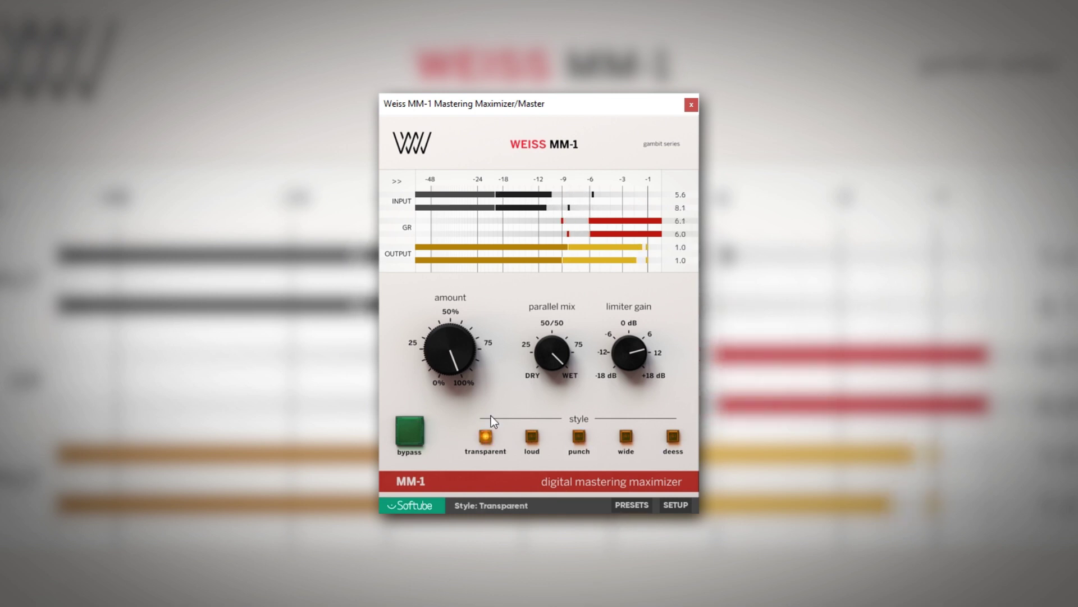
Lower the amount to 67 % and bring the parallel mix slightly back from fully wet.
{"action": "left_click_drag", "start_coordinate": [450, 371], "coordinate": [446, 433]}
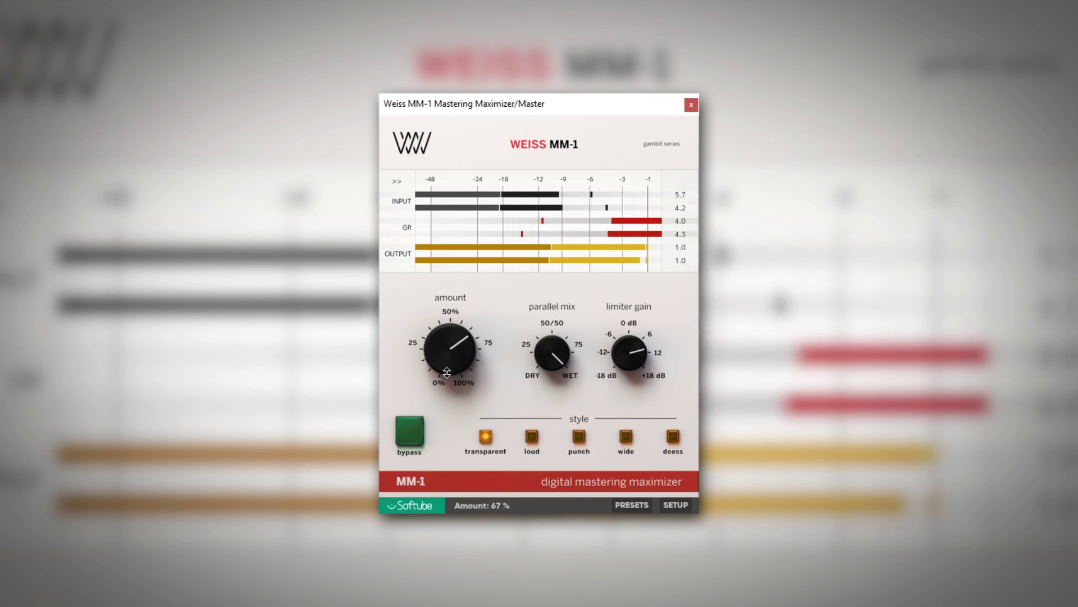
{"action": "left_click_drag", "start_coordinate": [555, 386], "coordinate": [556, 379]}
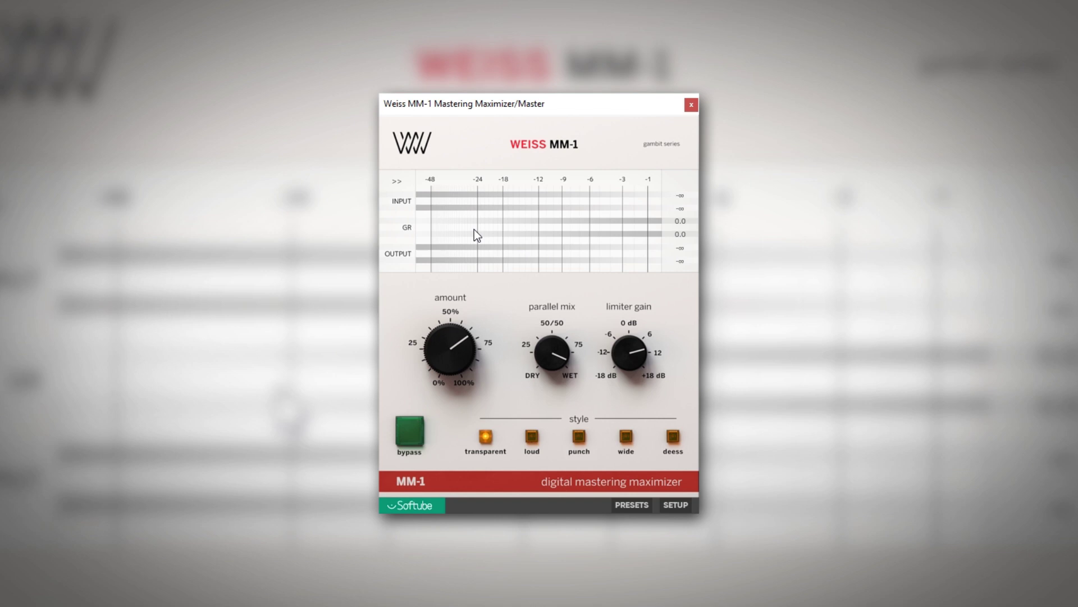
Raise the limiter gain to about 12 dB.
{"action": "mouse_move", "coordinate": [613, 333]}
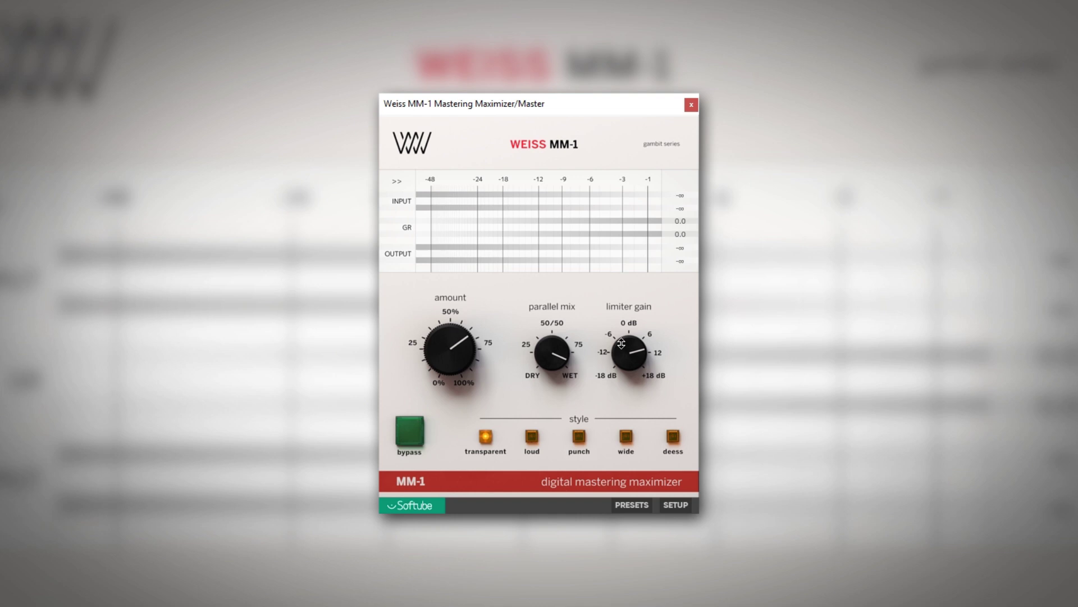
{"action": "left_click_drag", "start_coordinate": [621, 344], "coordinate": [609, 330]}
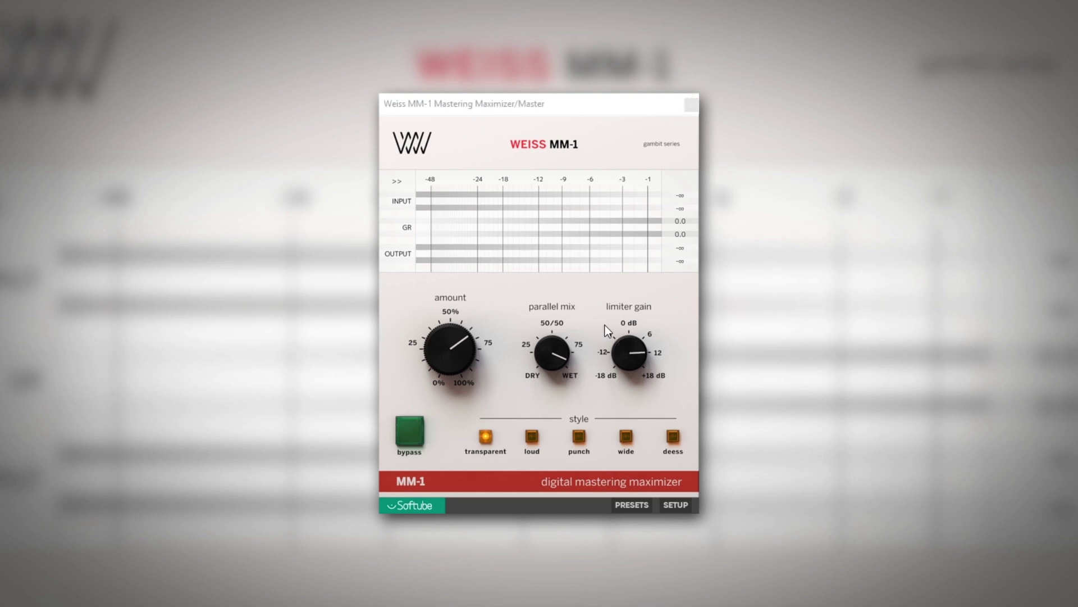